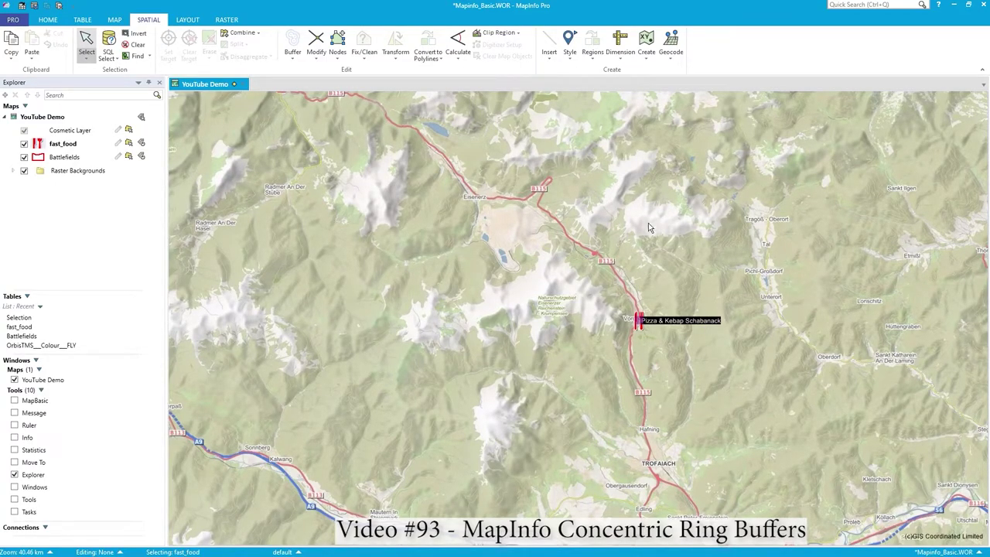
# Step: Clear the selection and select the Pizza & Kebap Schabanack fast-food point
pyautogui.click(684, 288)
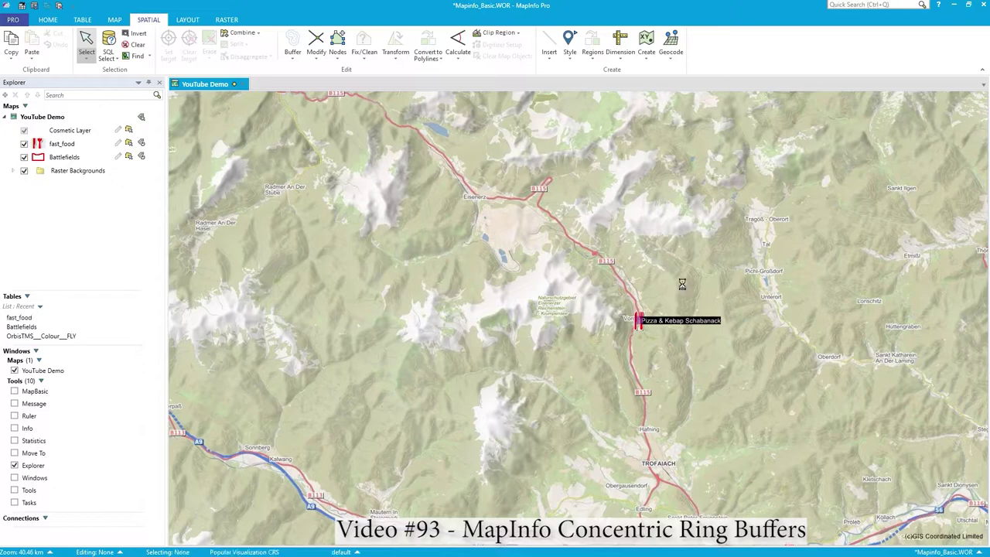
pyautogui.click(638, 325)
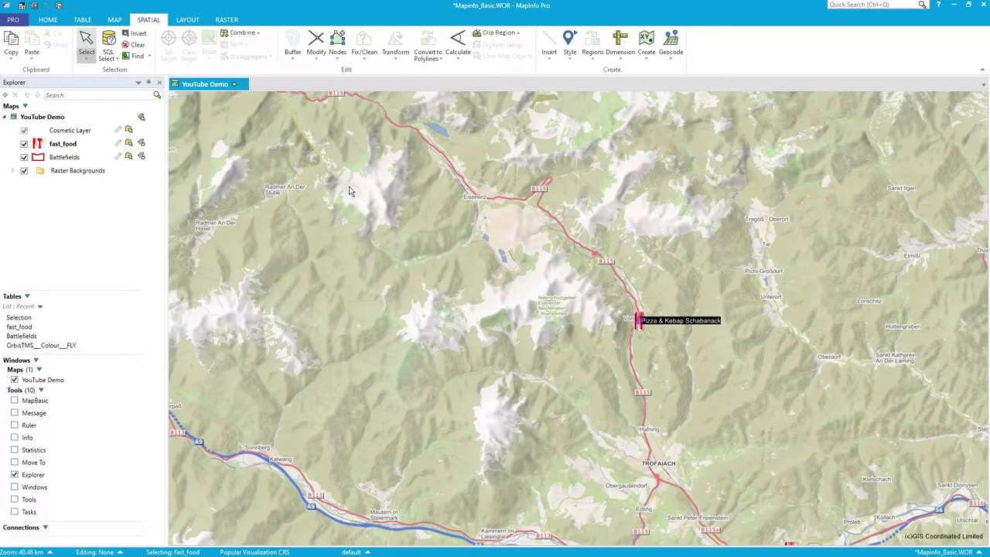
# Step: Set the Ring Buffer add-in to AutoLoad in Tool Extensions and run it
pyautogui.click(295, 66)
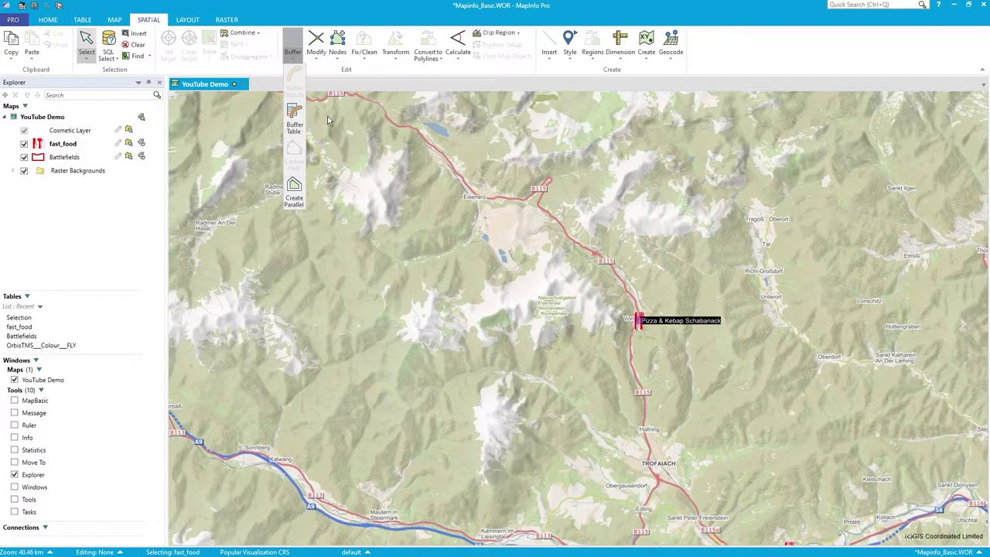
pyautogui.click(735, 48)
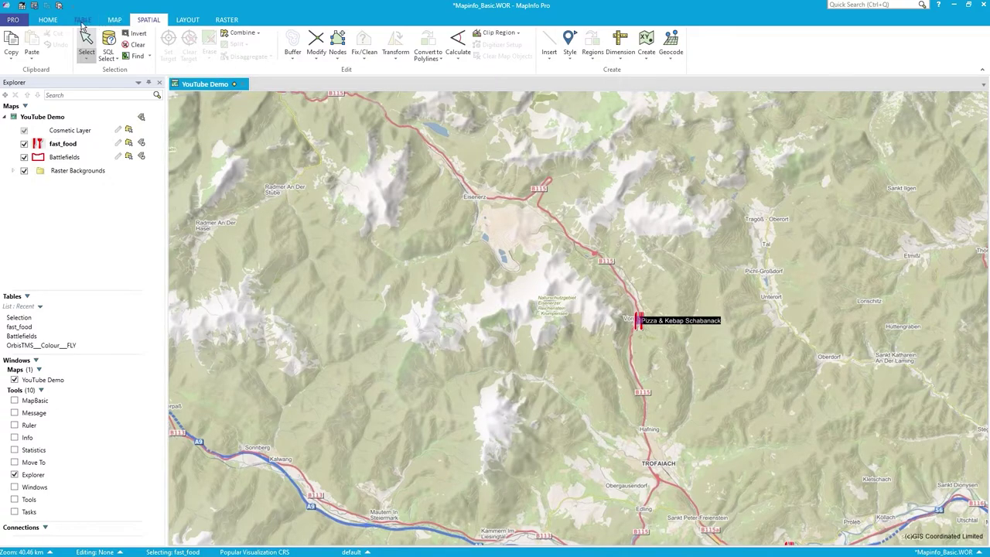
pyautogui.click(52, 21)
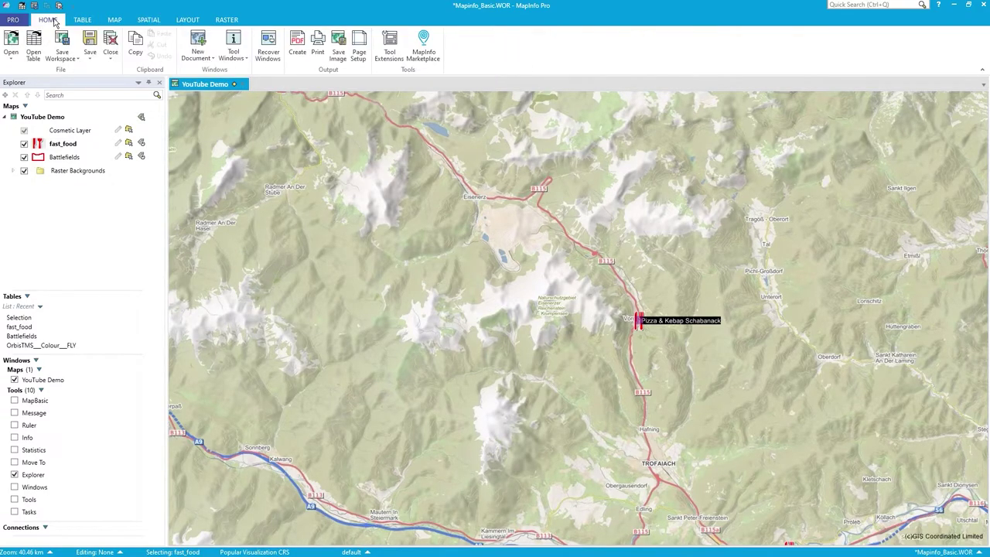
pyautogui.click(389, 52)
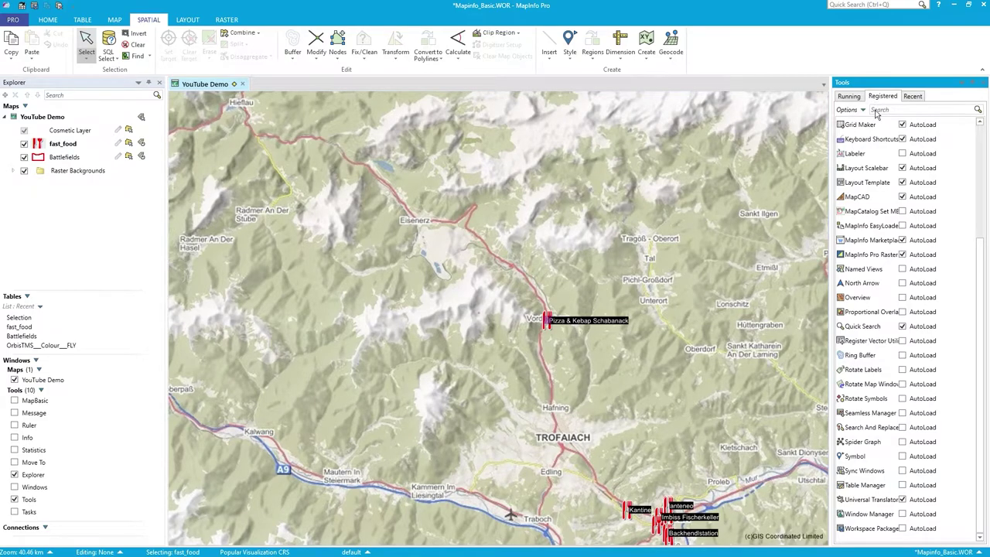
pyautogui.click(867, 361)
pyautogui.click(901, 355)
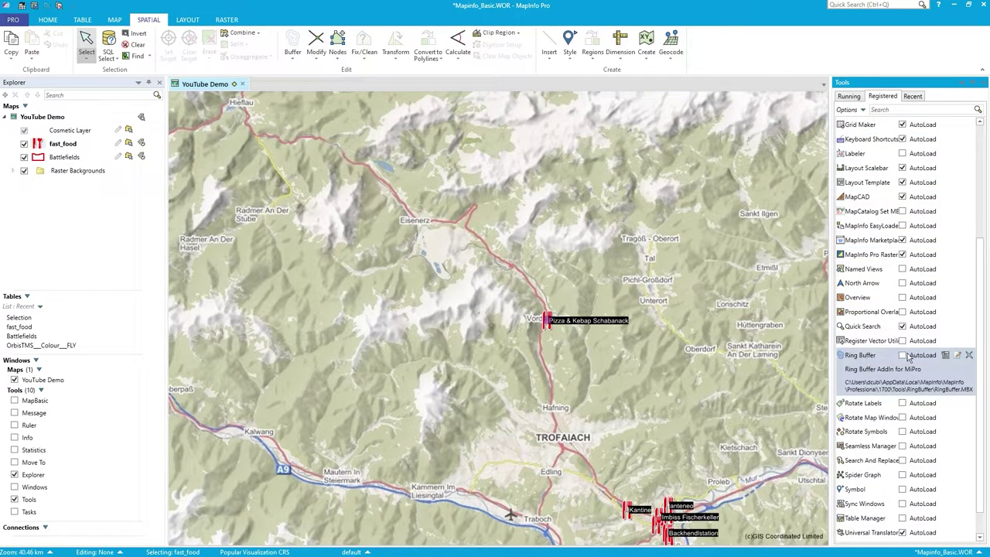
pyautogui.click(939, 355)
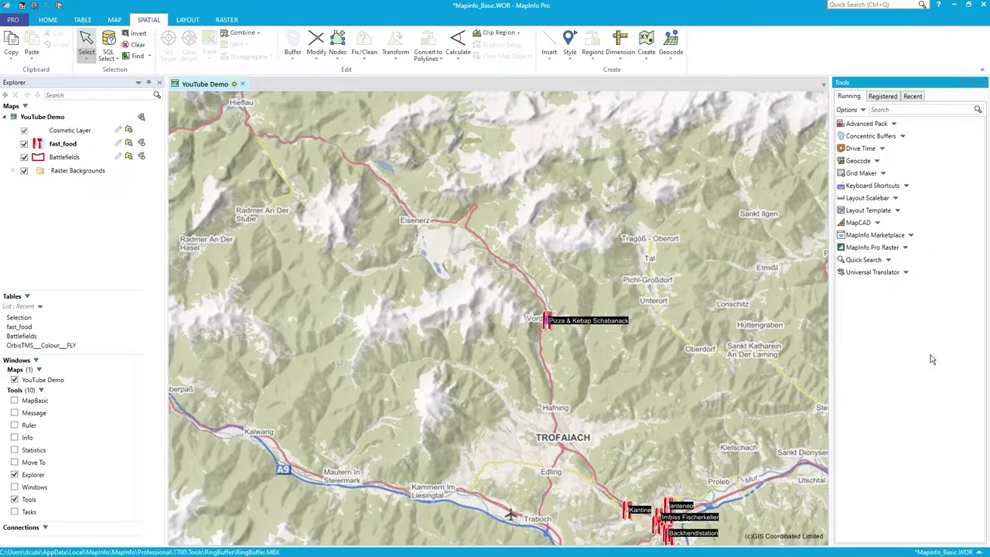
pyautogui.click(293, 64)
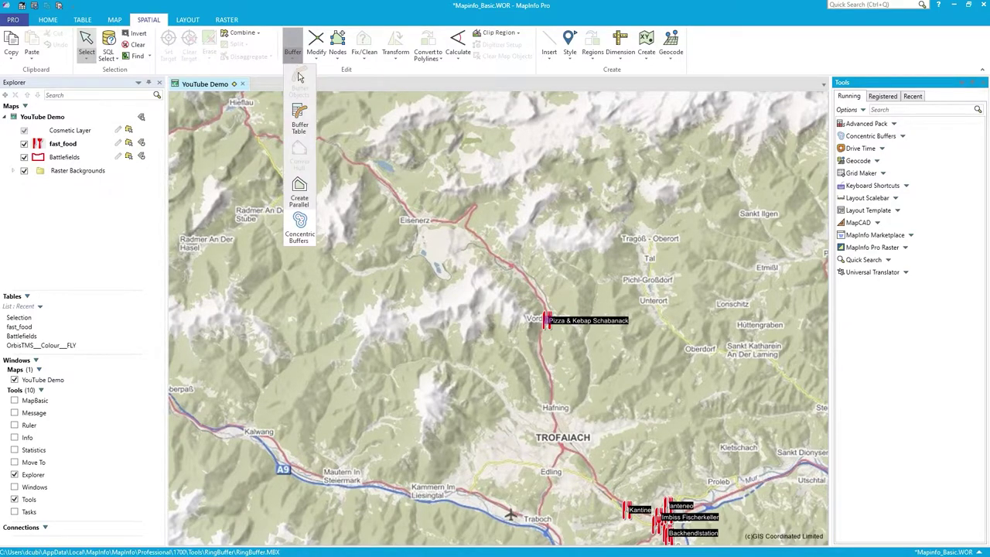
# Step: Start Concentric Buffers in kilometers and add radii of 1, 5 and 10
pyautogui.click(300, 228)
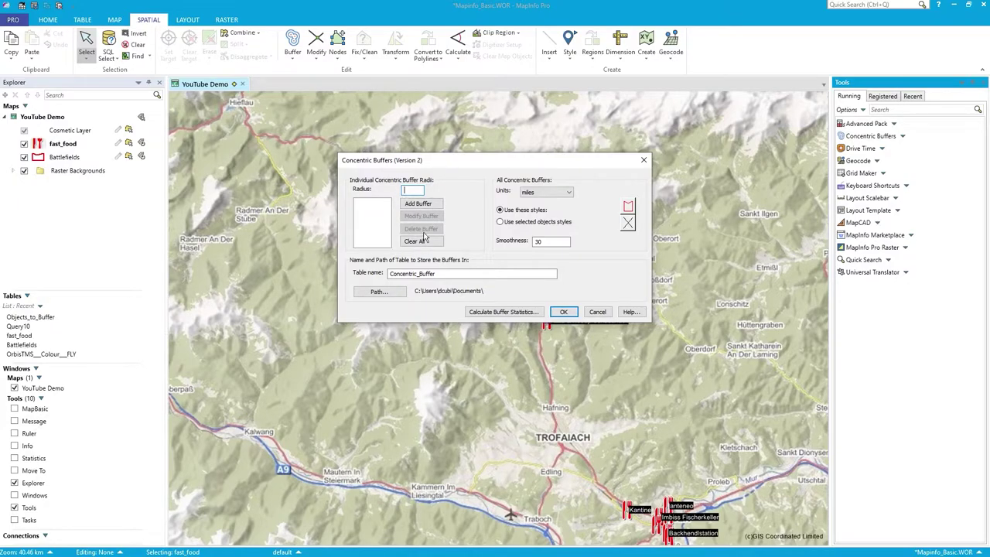
pyautogui.click(546, 193)
pyautogui.click(541, 281)
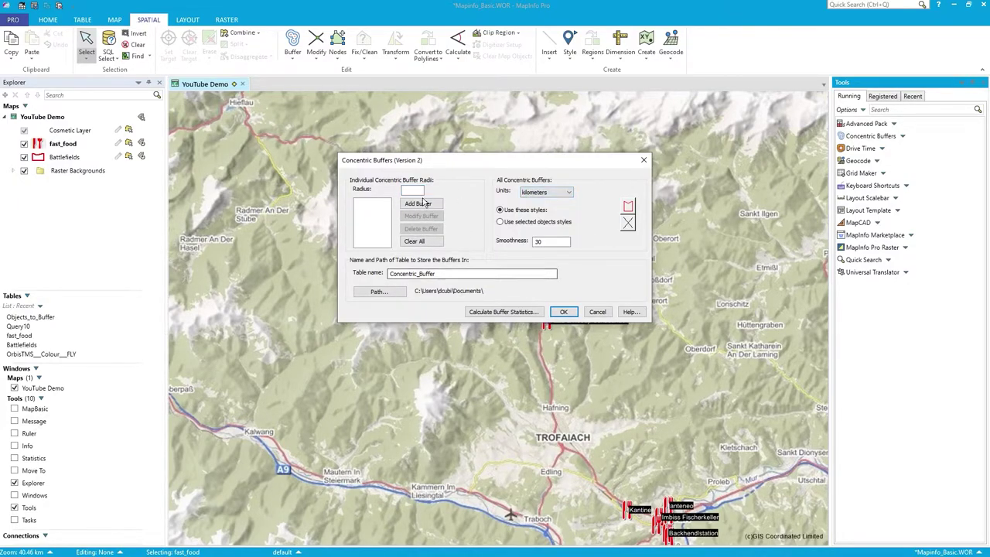
pyautogui.write('1')
pyautogui.click(421, 204)
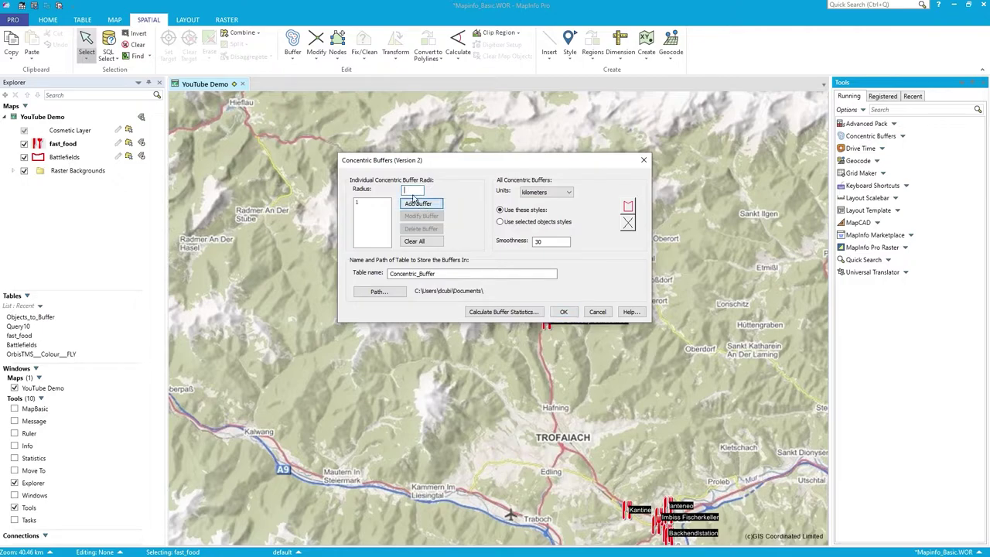
pyautogui.write('5')
pyautogui.press('Return')
pyautogui.write('10')
pyautogui.click(429, 205)
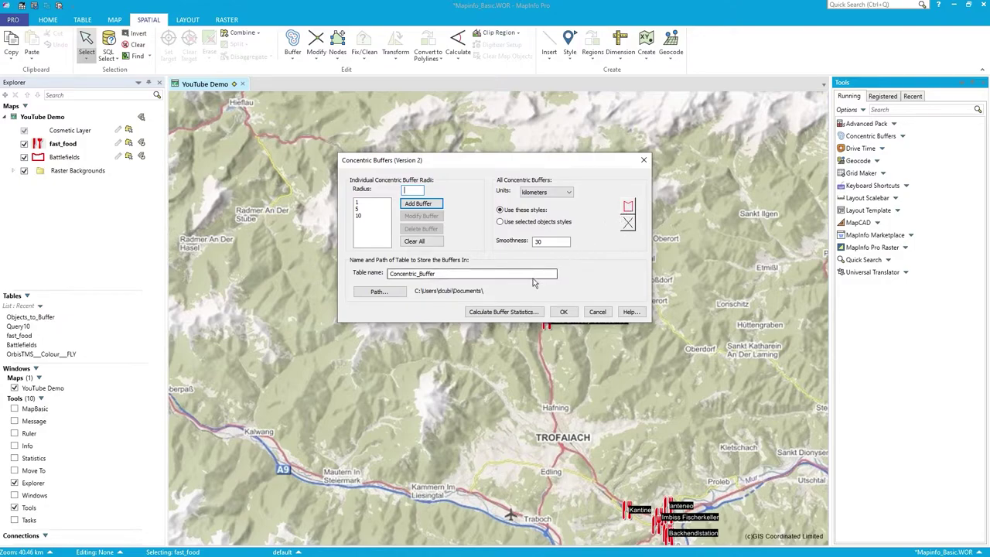
# Step: Generate the 1, 5 and 10 km rings, overwriting the existing Concentric_Buffer table
pyautogui.click(539, 312)
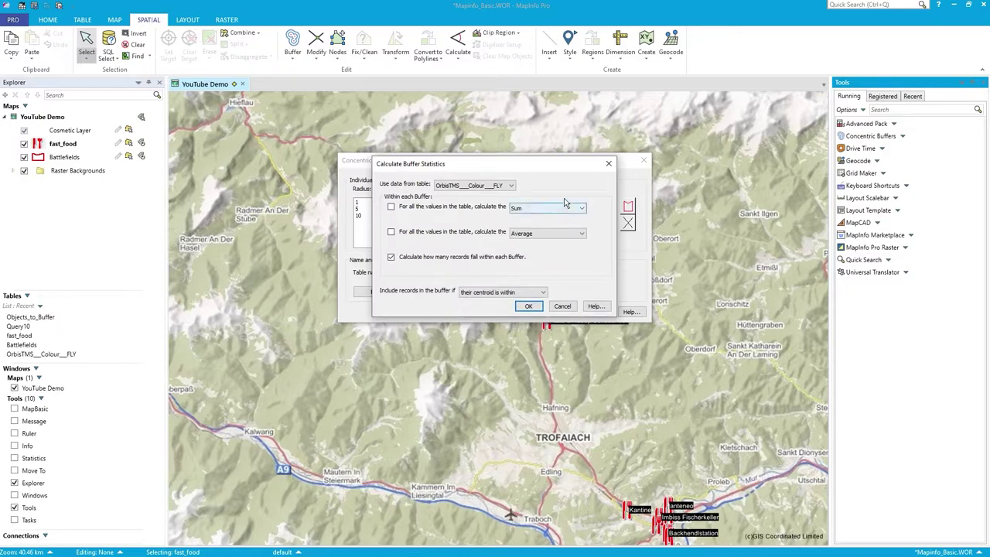
pyautogui.click(572, 311)
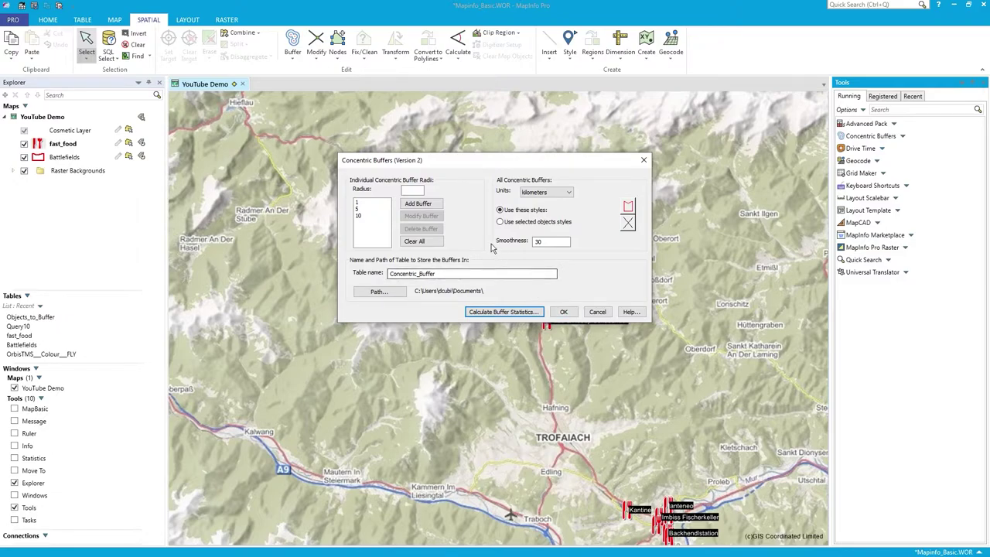
pyautogui.click(565, 312)
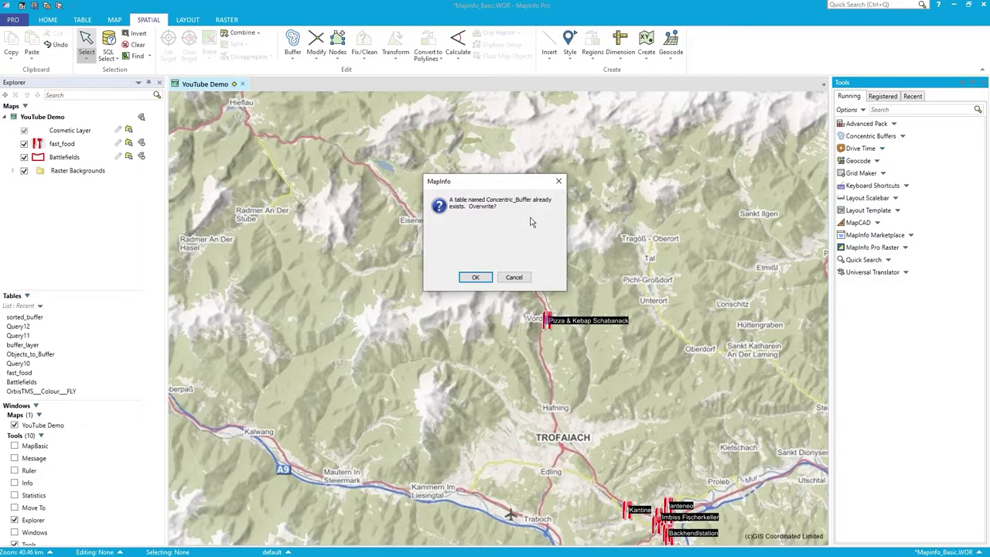
pyautogui.click(477, 278)
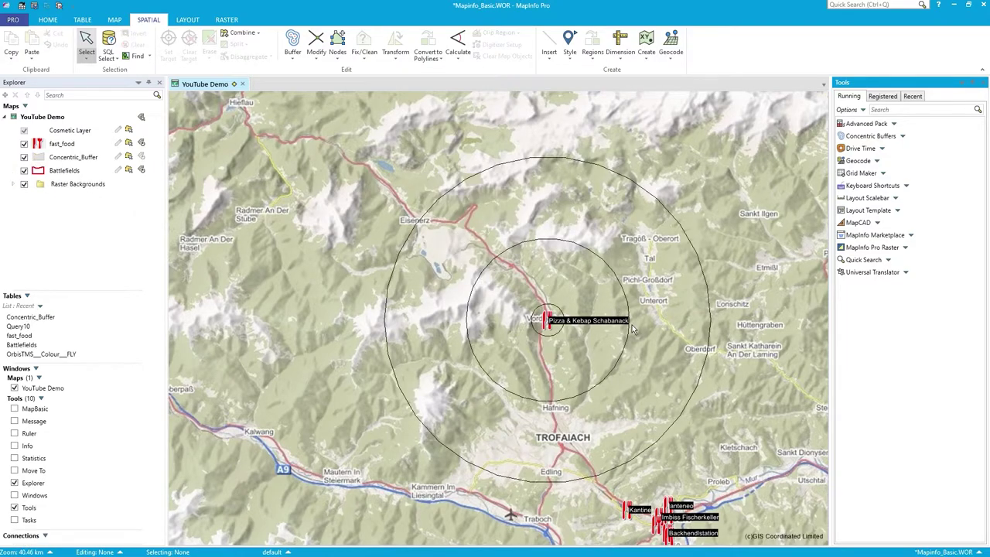
pyautogui.moveTo(633, 330)
pyautogui.click(473, 194)
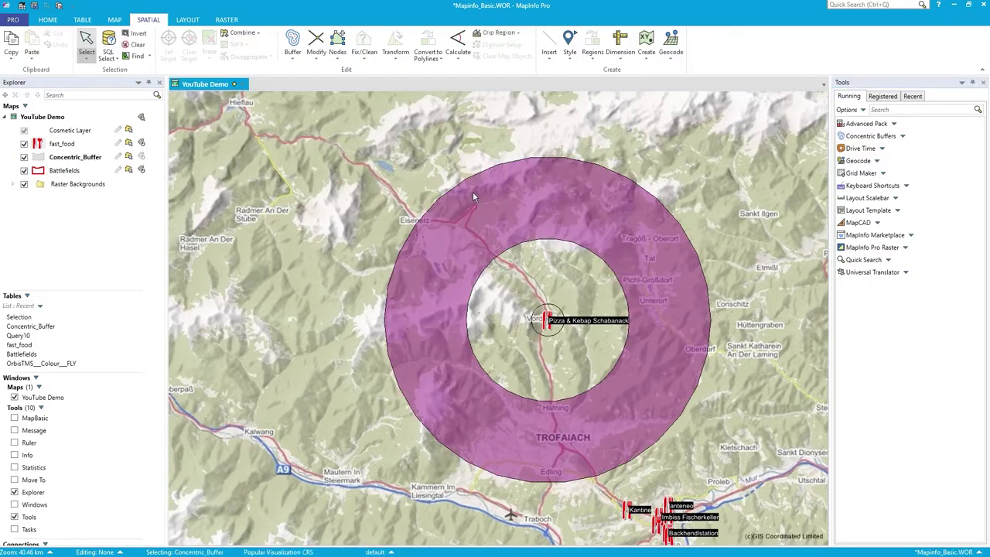
pyautogui.click(572, 259)
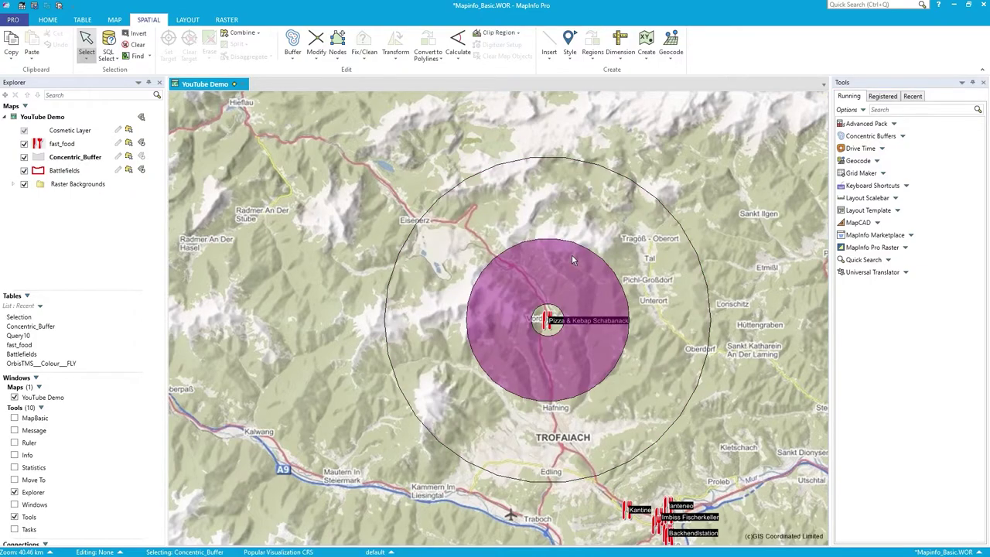
pyautogui.click(555, 331)
pyautogui.click(590, 307)
pyautogui.click(629, 255)
pyautogui.click(602, 276)
pyautogui.click(552, 319)
pyautogui.click(583, 290)
pyautogui.click(621, 231)
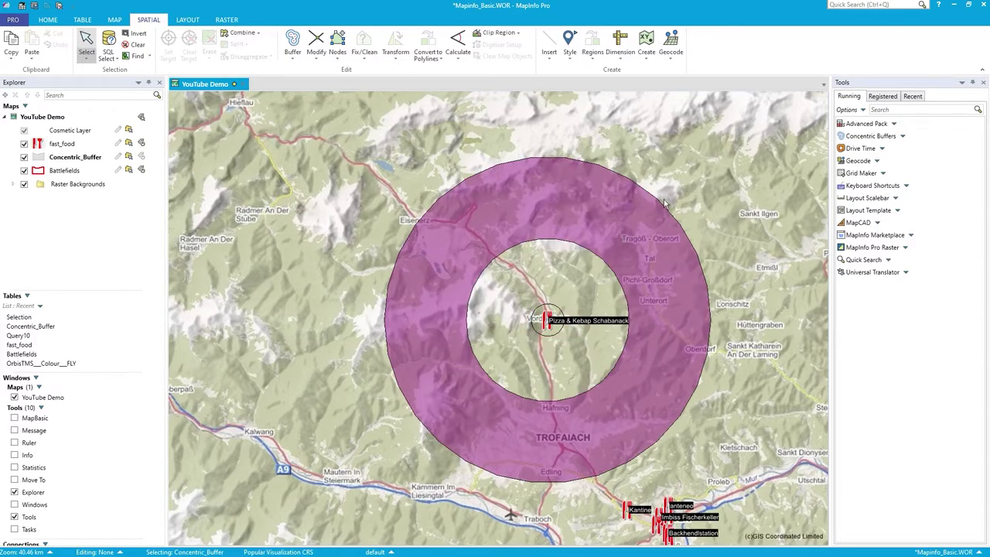
pyautogui.click(538, 284)
pyautogui.click(616, 231)
pyautogui.click(554, 317)
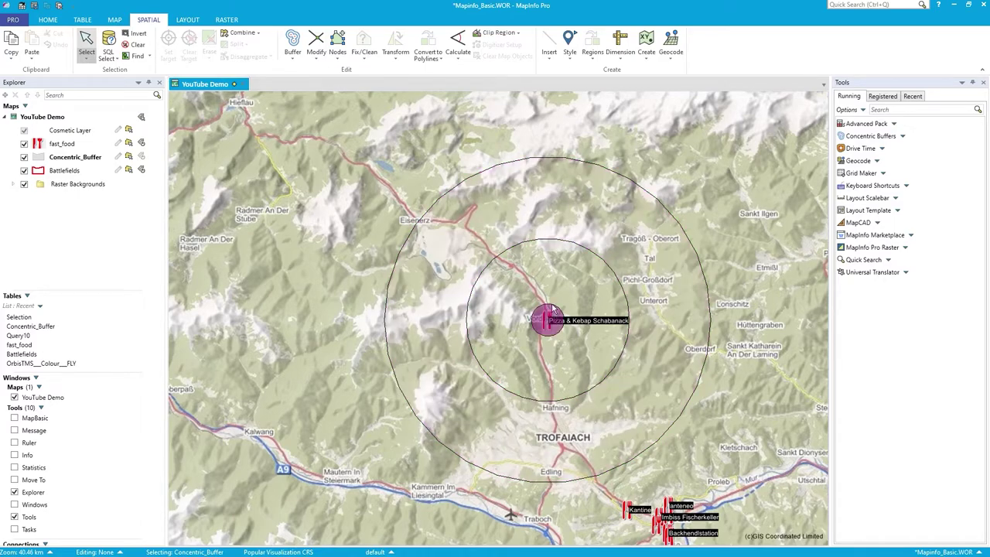
pyautogui.click(580, 287)
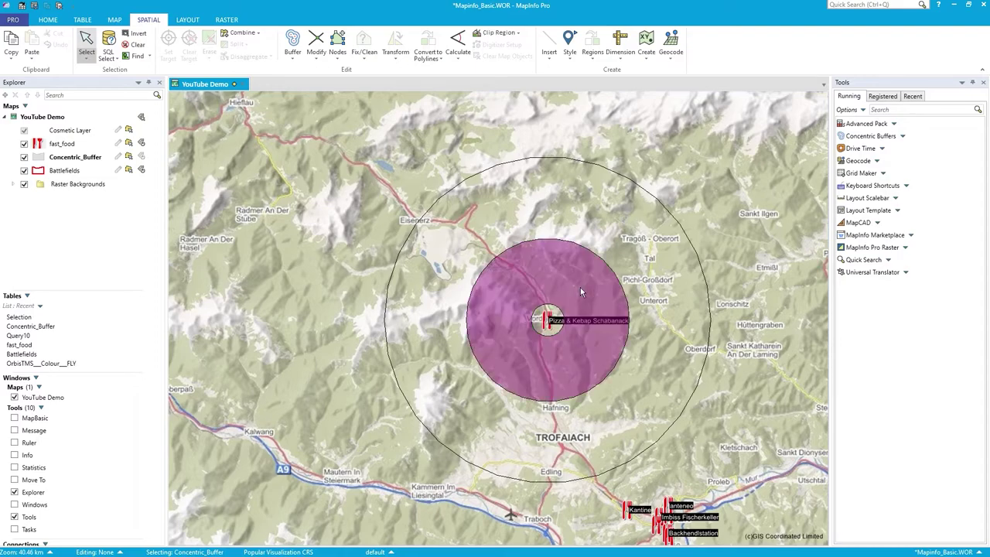
pyautogui.click(294, 58)
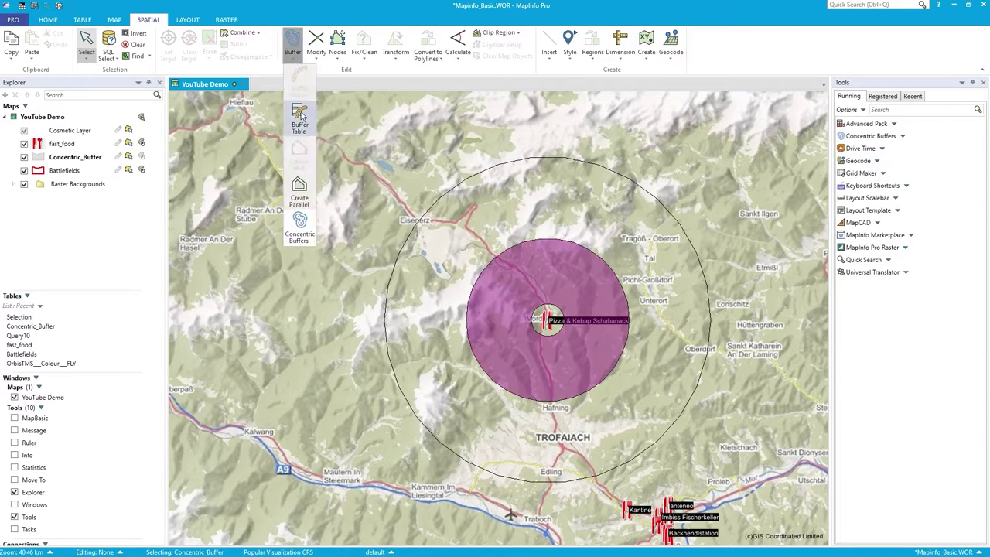
pyautogui.click(313, 229)
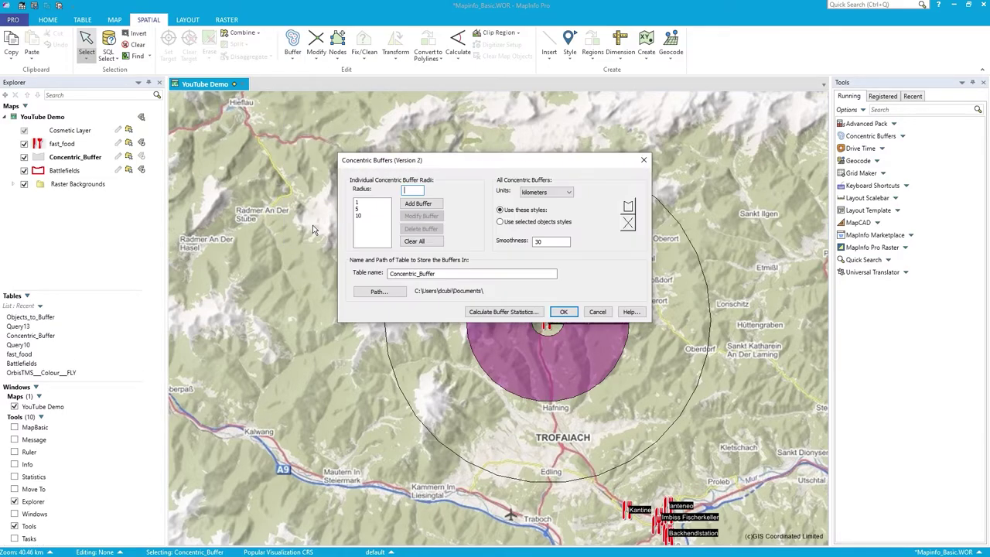
pyautogui.click(592, 312)
pyautogui.click(626, 261)
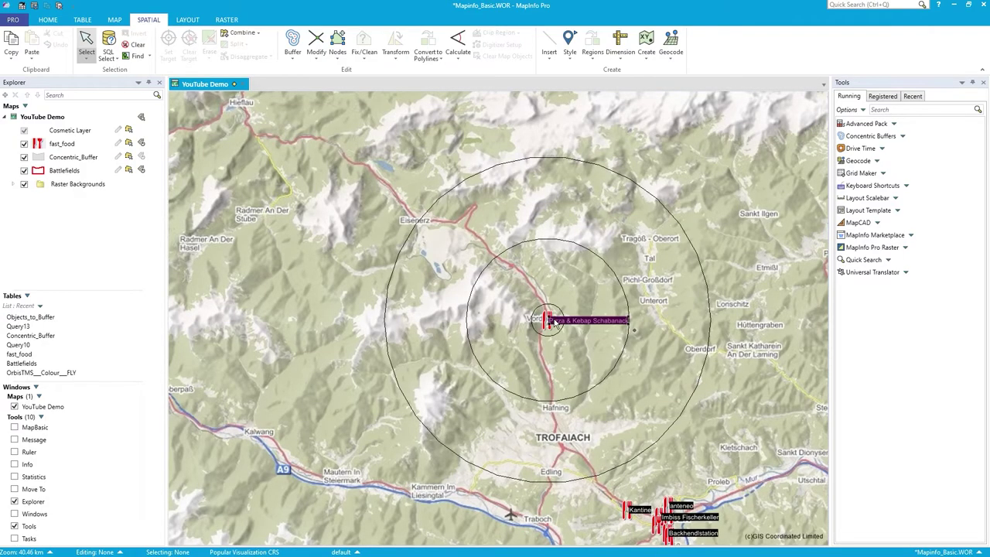
pyautogui.click(555, 314)
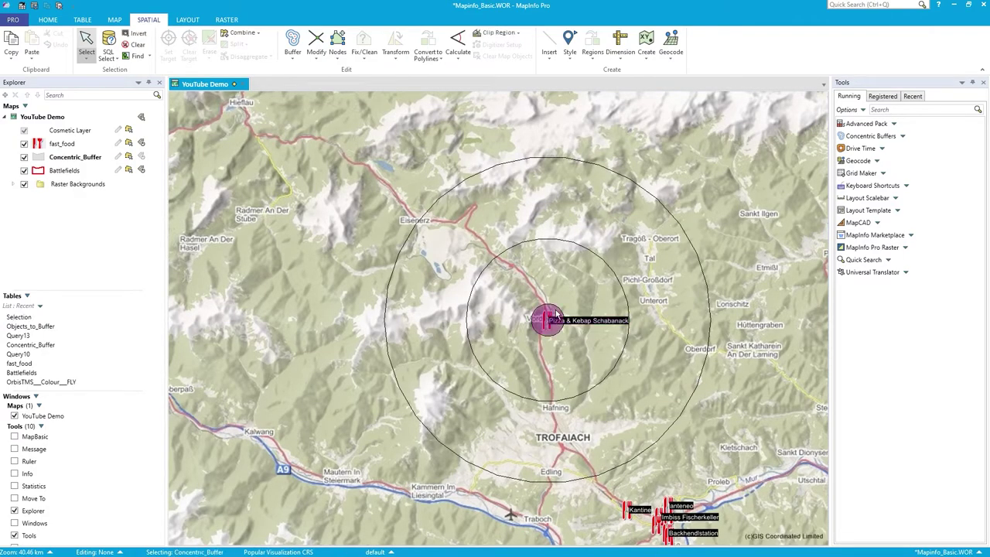
pyautogui.click(579, 300)
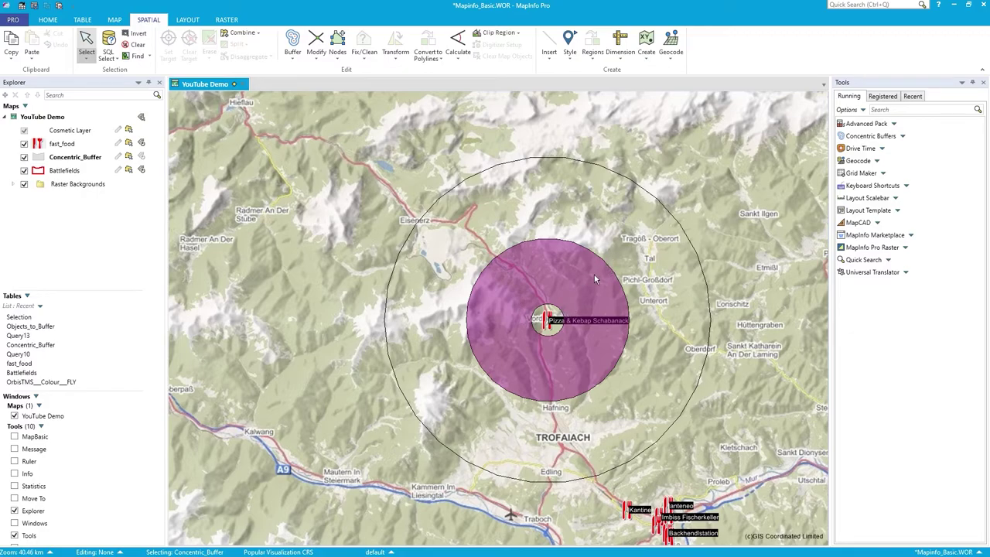
# Step: Select the outer 10 km ring and open the Buffer operations list
pyautogui.click(613, 222)
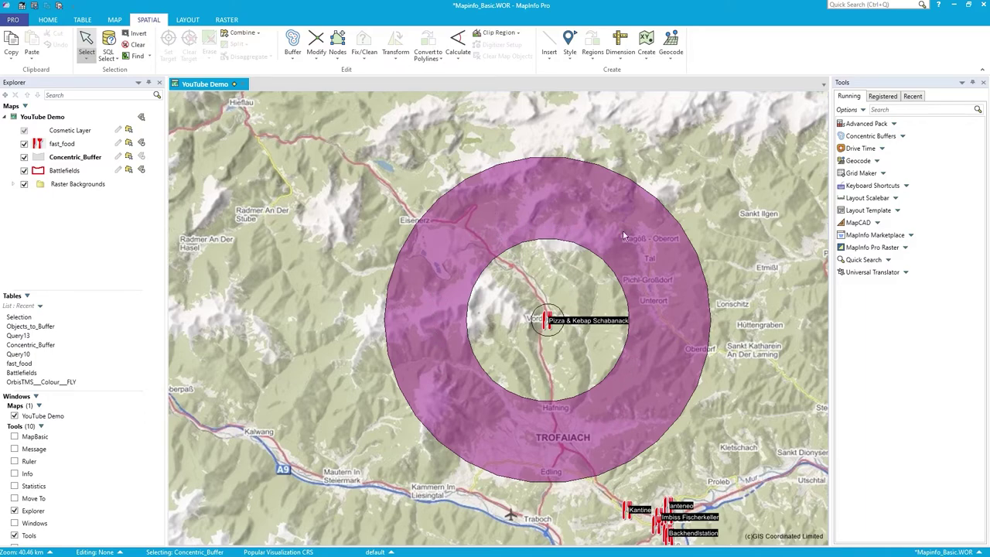
pyautogui.moveTo(430, 300)
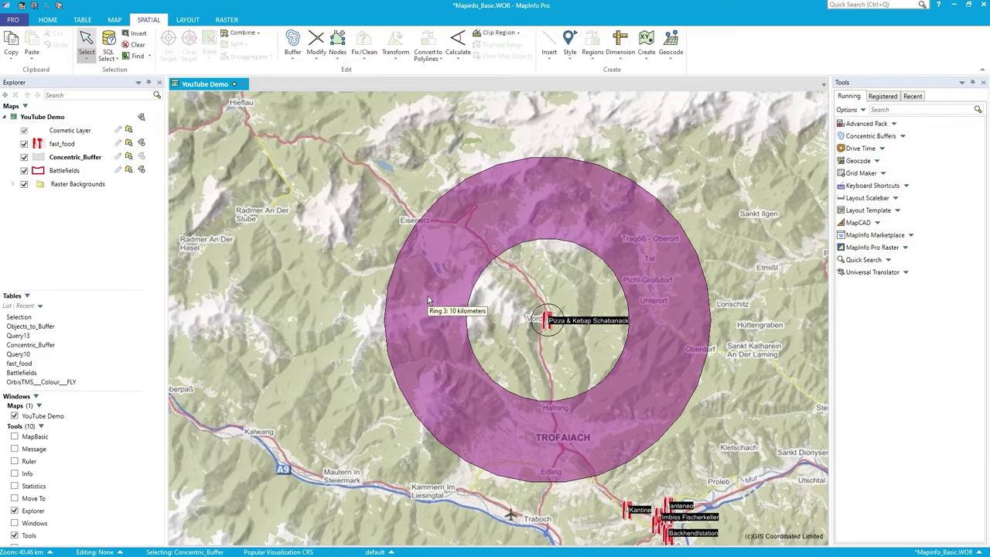
pyautogui.click(293, 46)
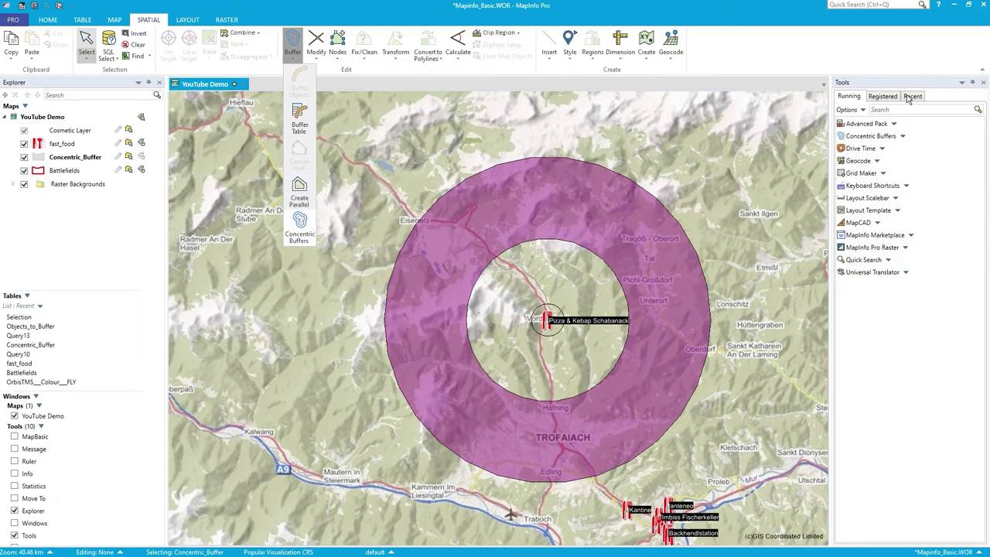
# Step: Show the Registered tools list and expand the Ring Buffer add-in's details
pyautogui.click(880, 96)
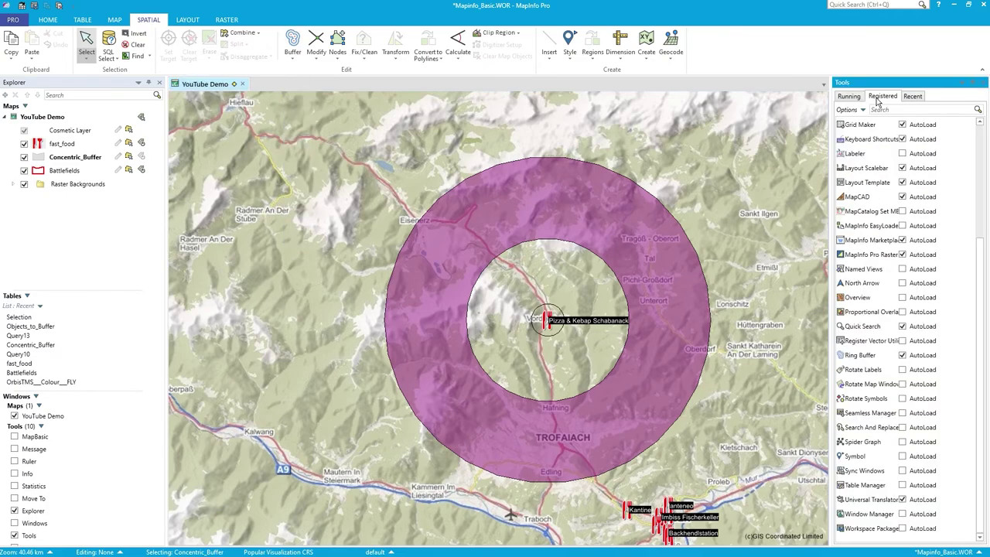
pyautogui.click(872, 358)
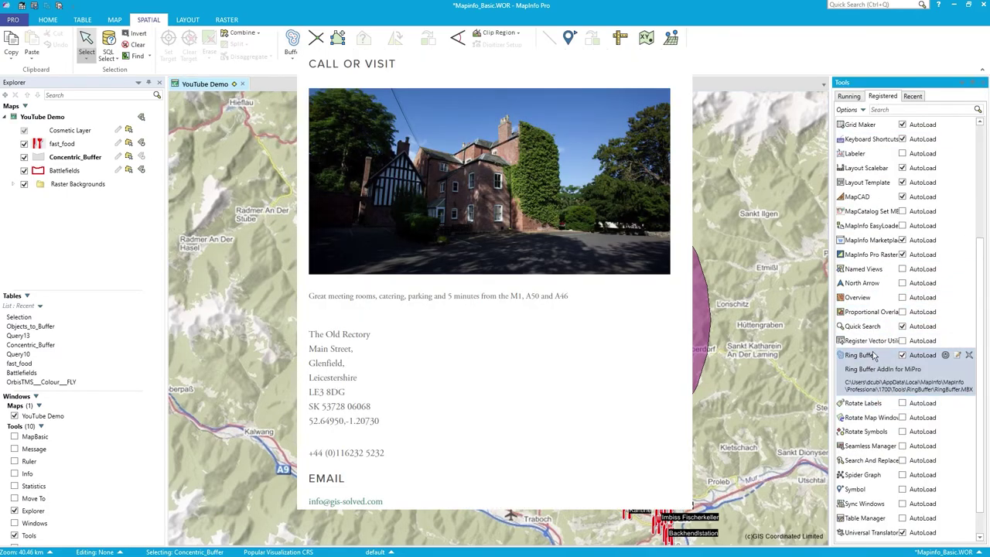